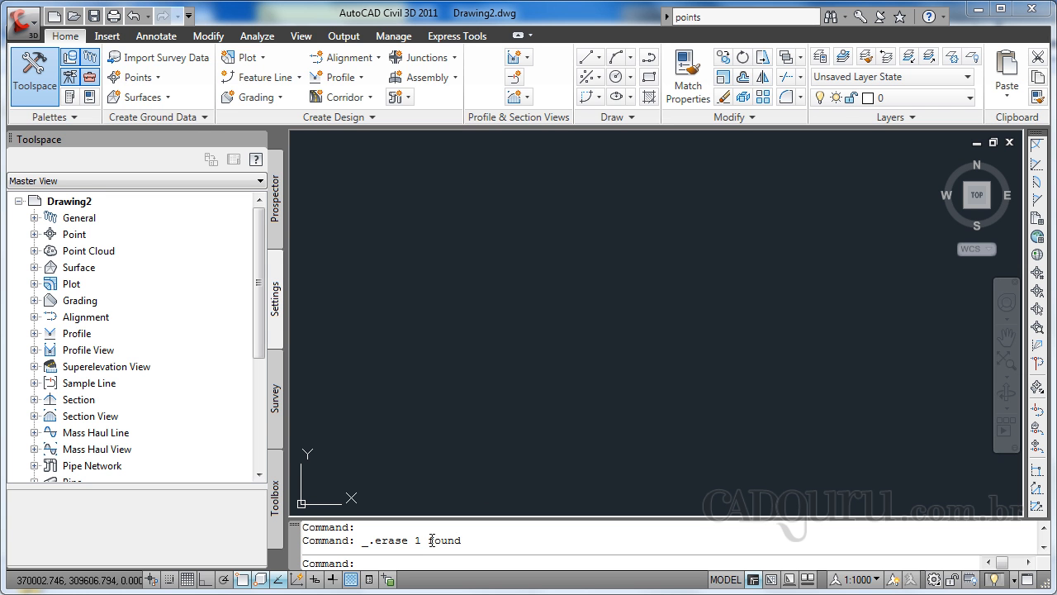
Draw a diagonal line descending from upper left to lower right in the empty drawing area.
text(l)
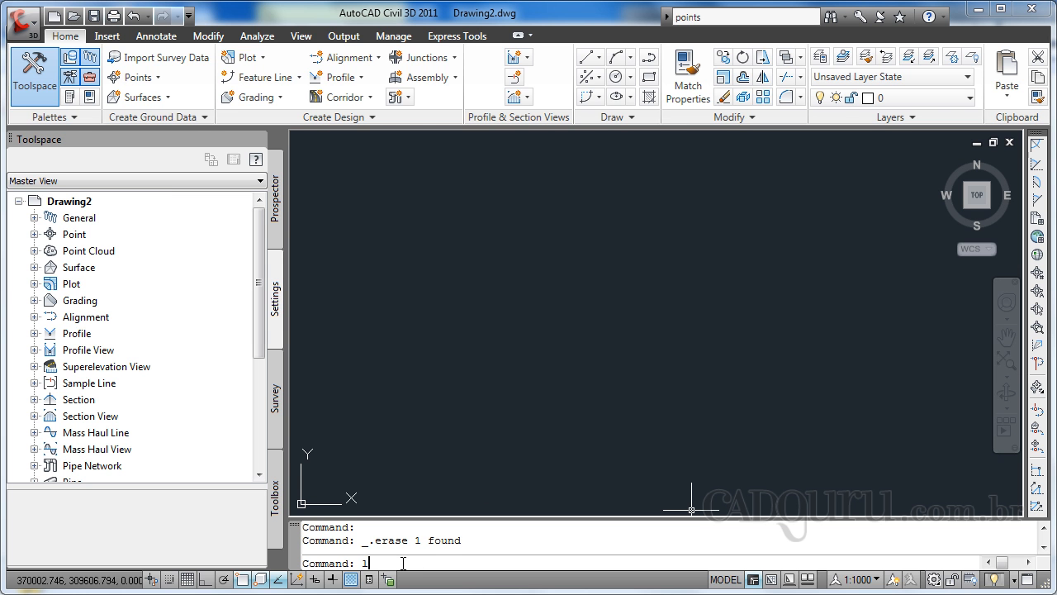
key(Return)
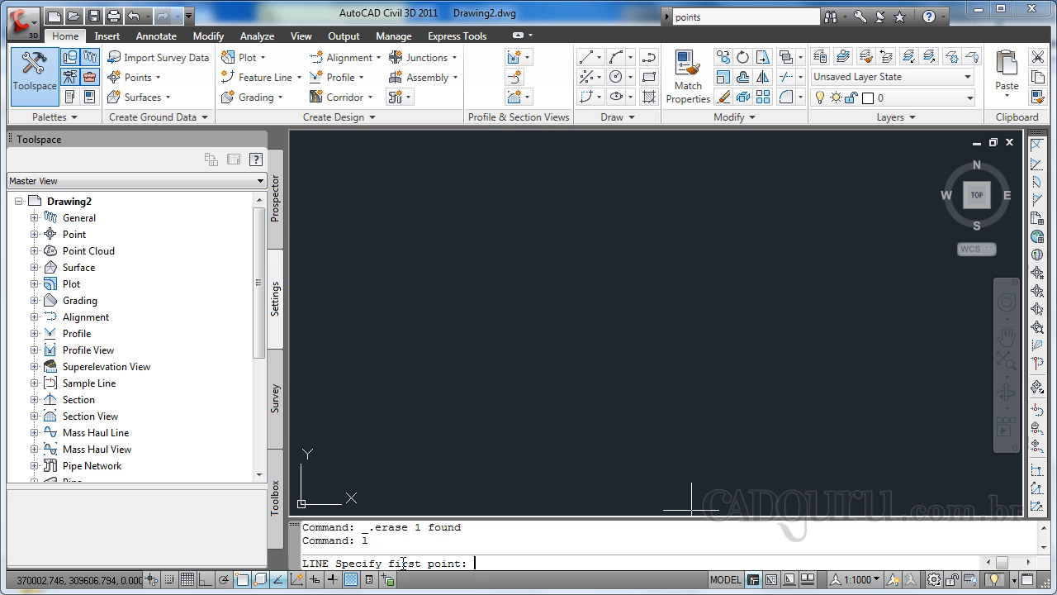
click(411, 224)
click(576, 411)
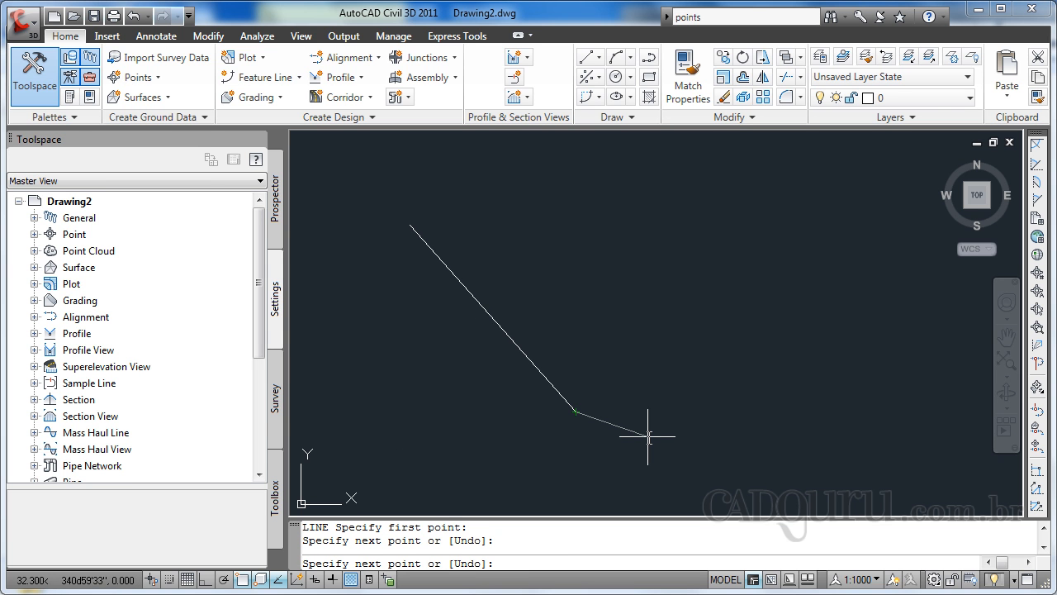
key(Return)
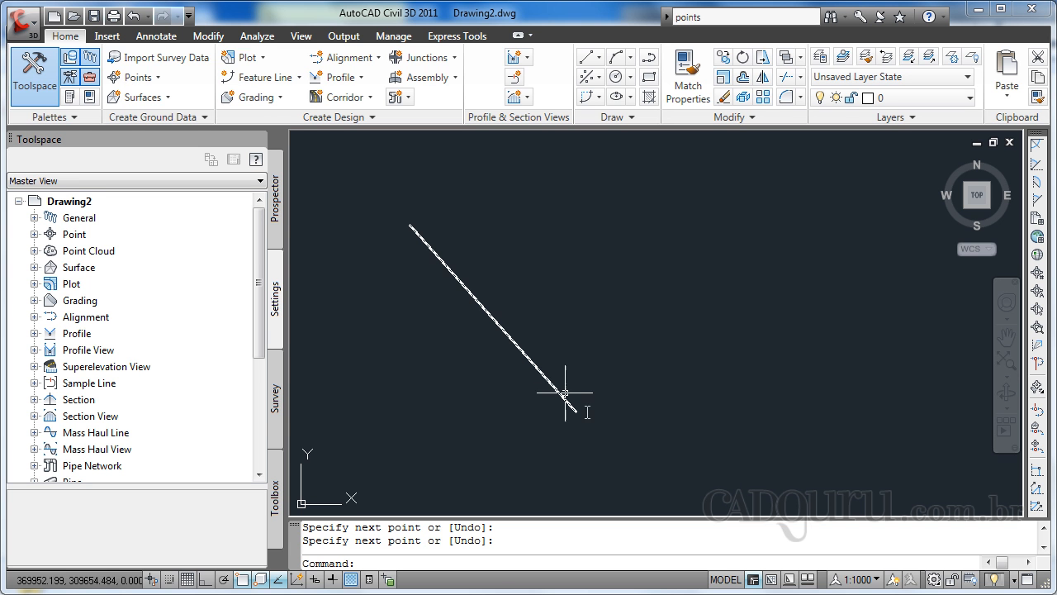
Draw a second line about 104 m long, rising from lower left to upper right and crossing the first line.
click(599, 58)
click(641, 94)
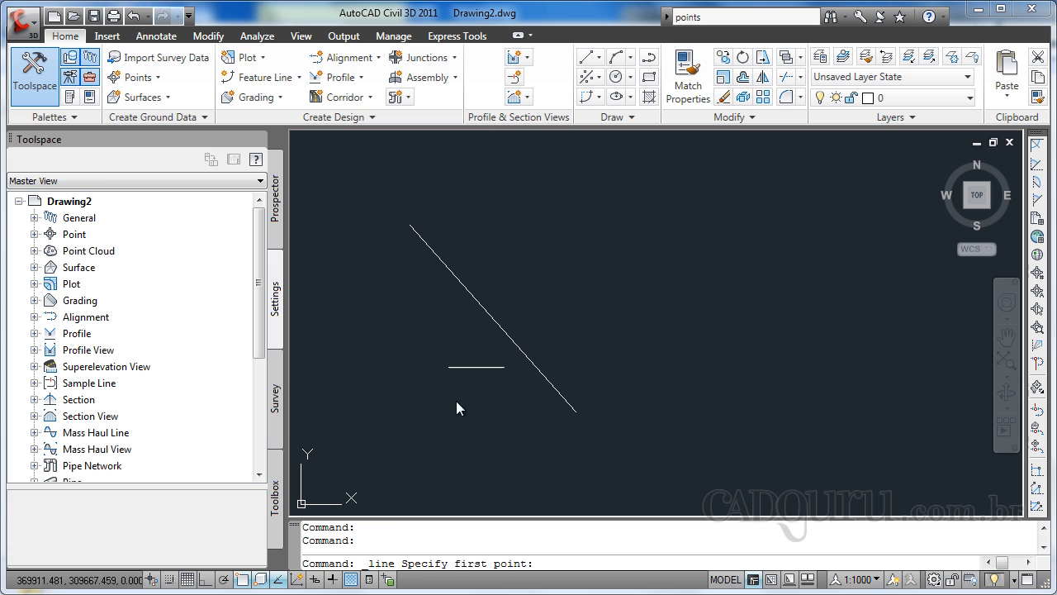
click(435, 423)
click(555, 208)
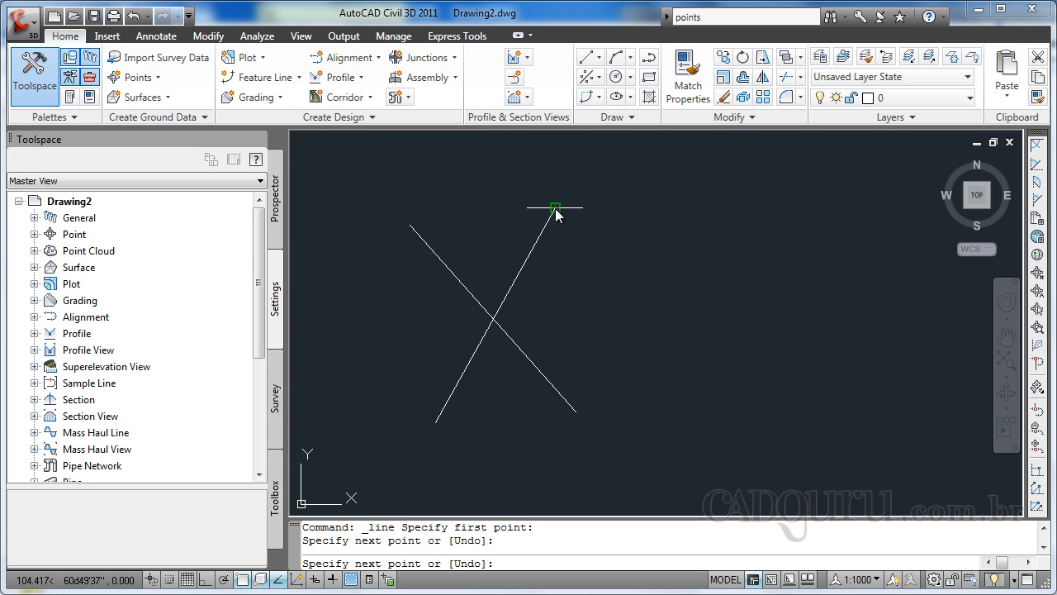
key(Escape)
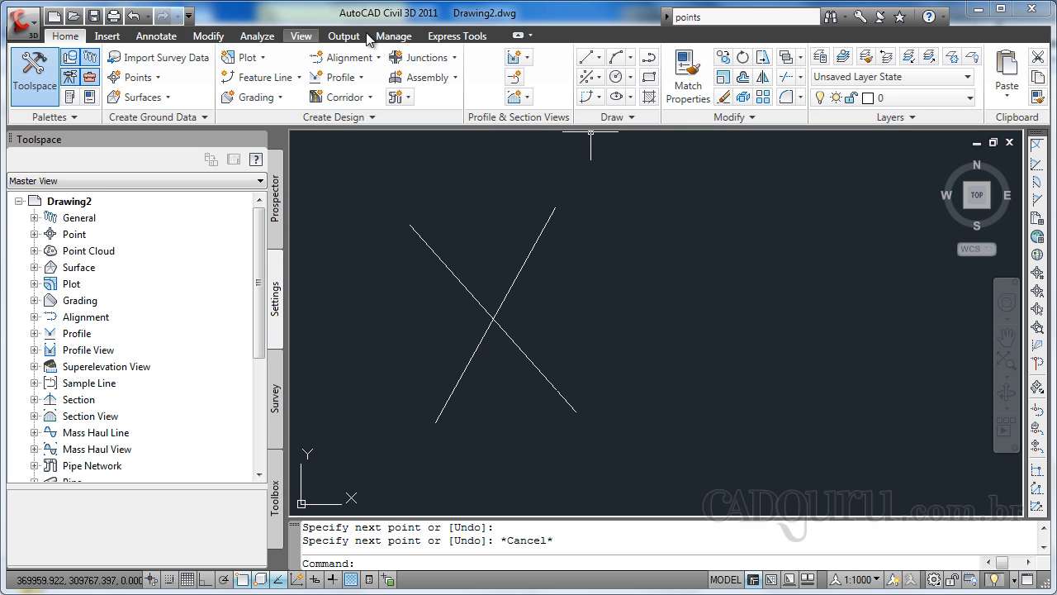
Try to create a curve between the two crossing lines with a radius of 100 m.
click(602, 99)
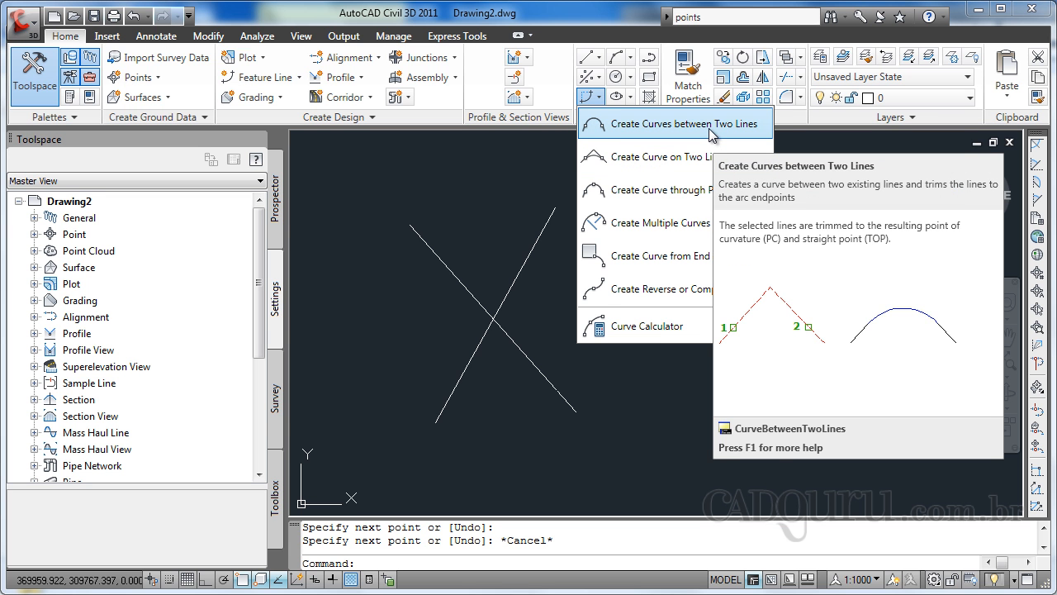
click(708, 133)
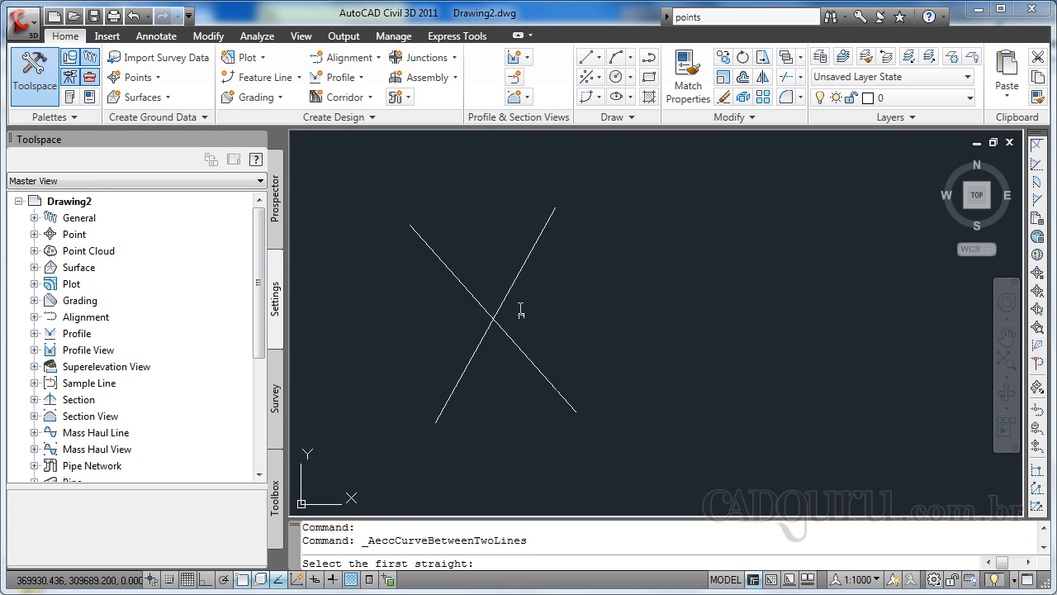
click(515, 282)
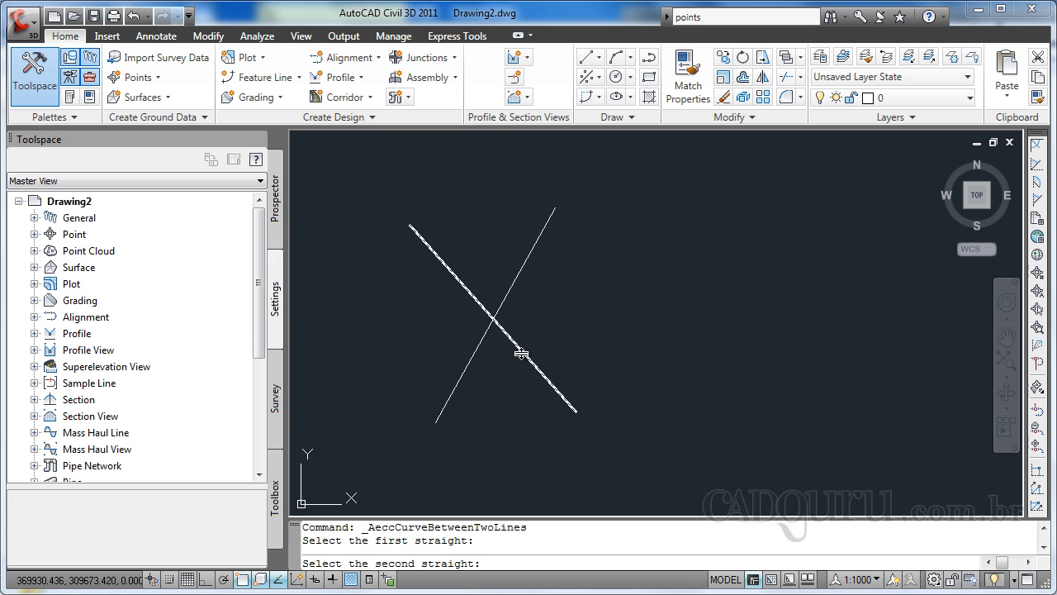
click(518, 356)
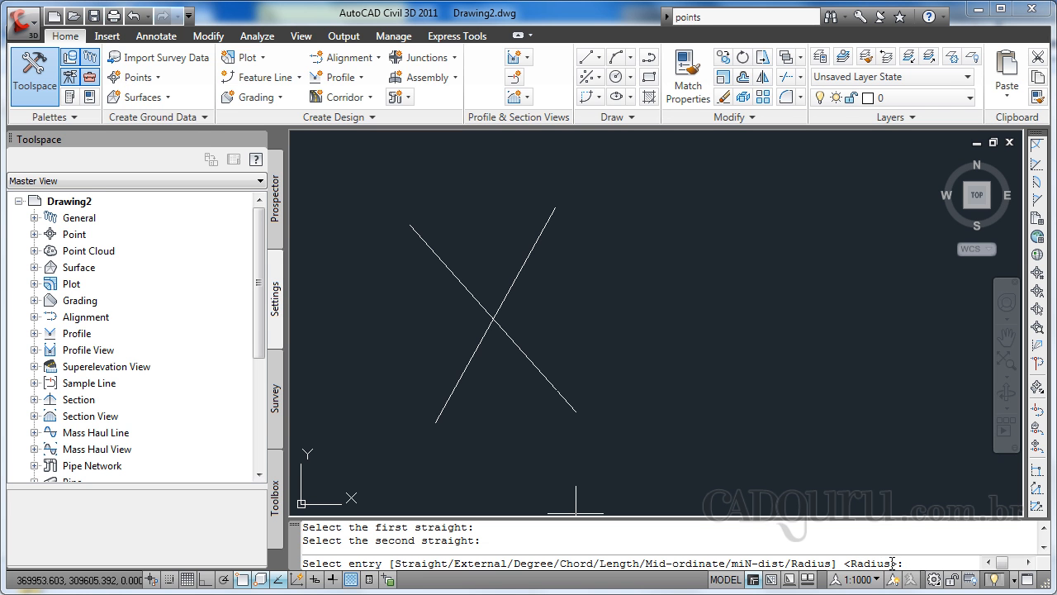
key(Return)
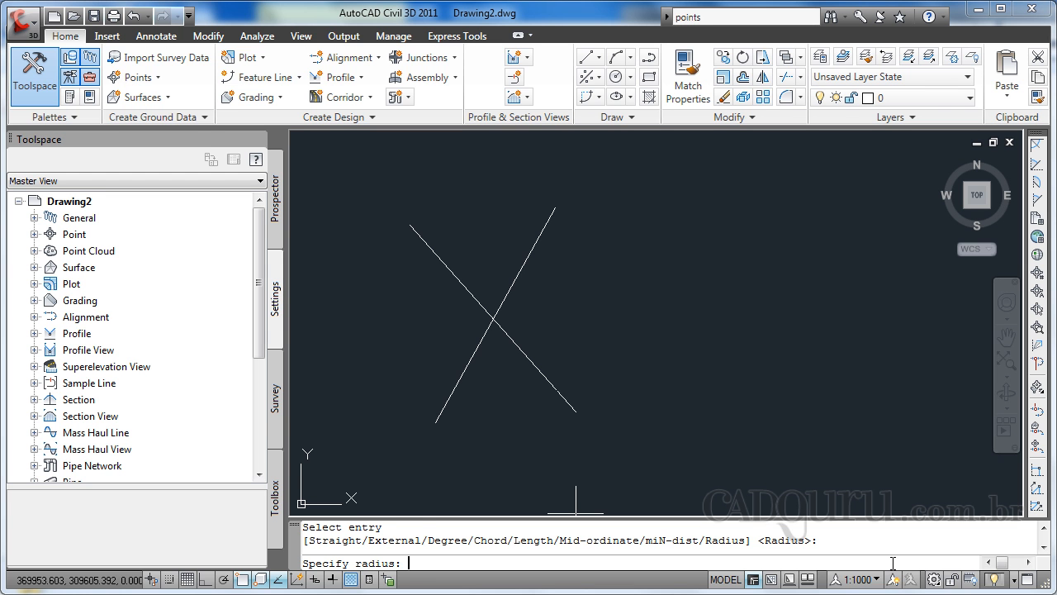
text(100)
key(Return)
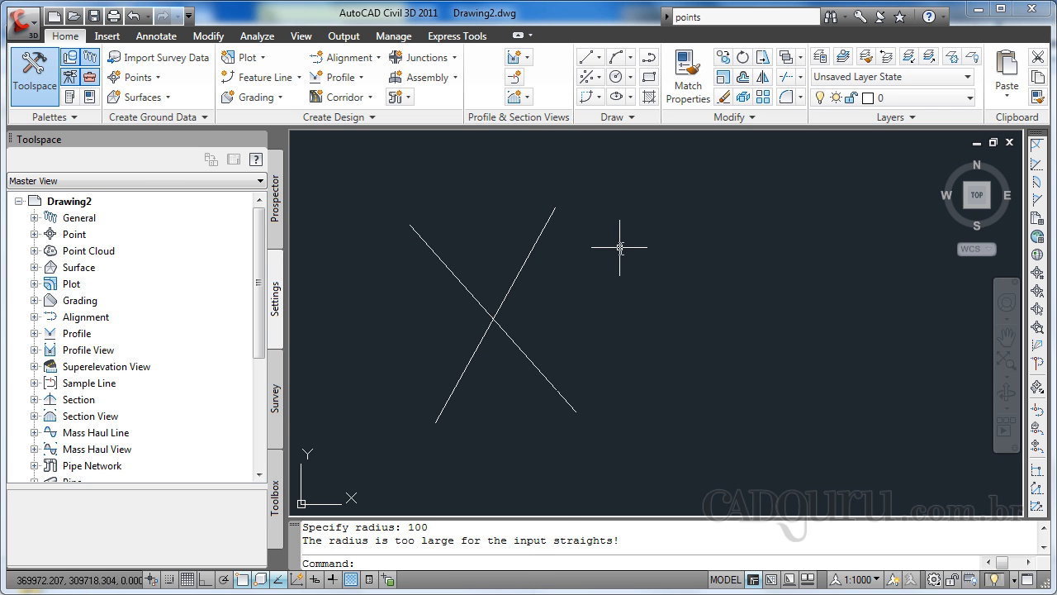
Create a curve between the two crossing lines with a 30 m radius, joining their right-hand portions.
click(601, 98)
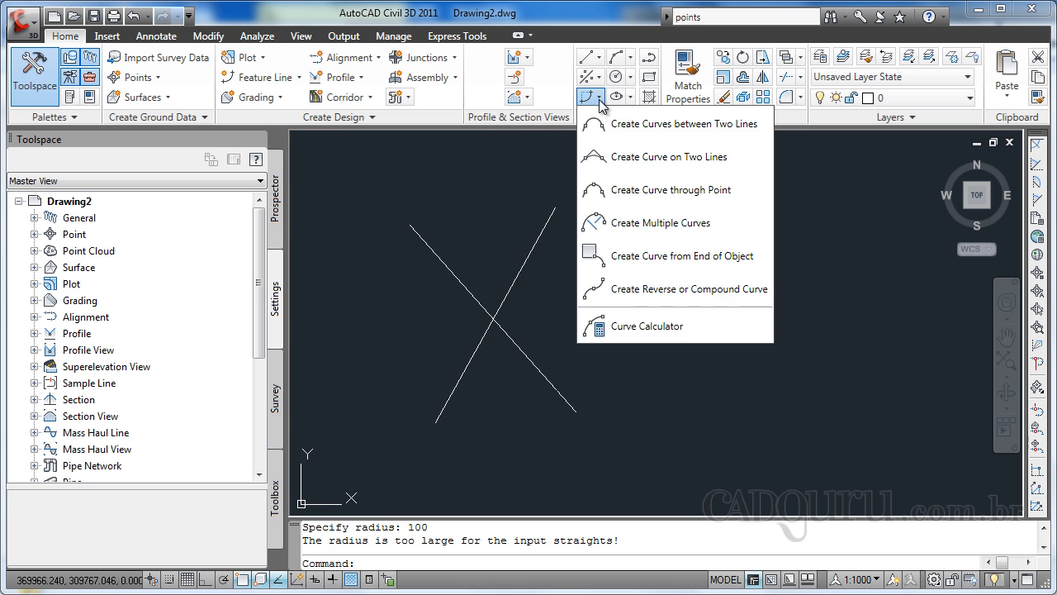
click(590, 124)
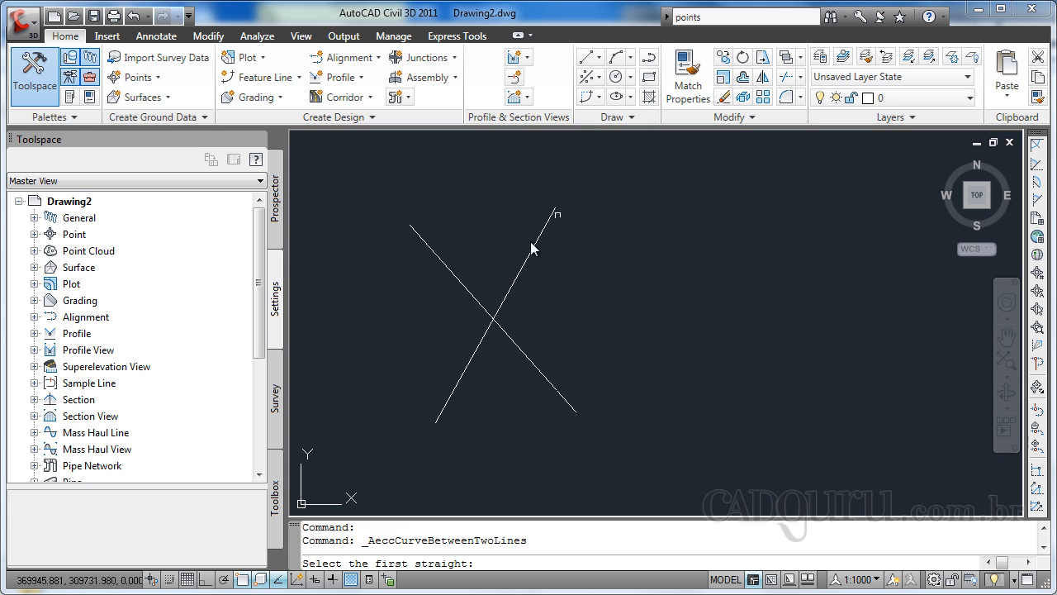
click(512, 284)
click(520, 349)
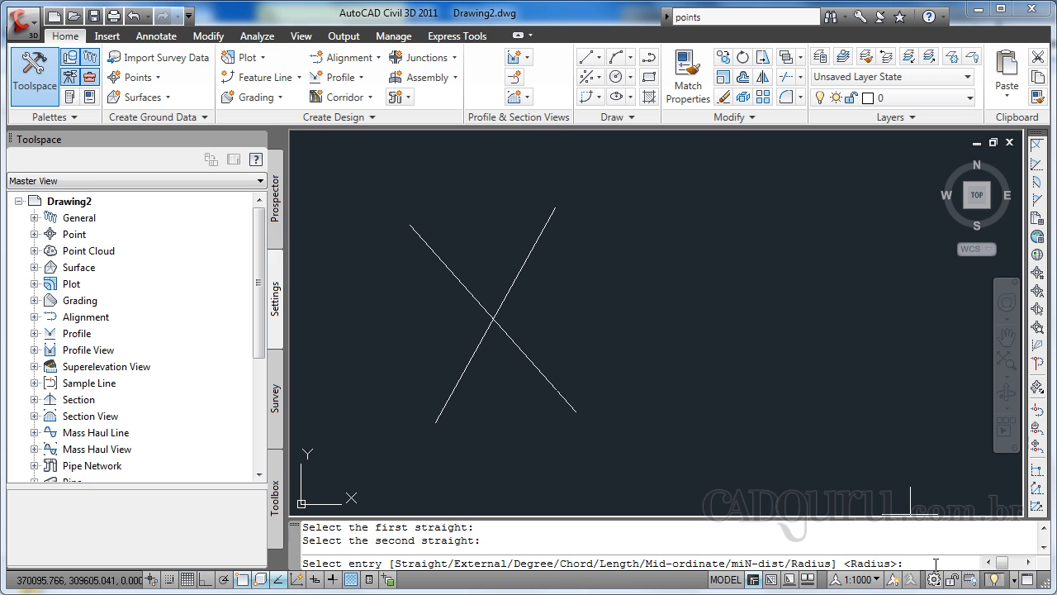
key(Return)
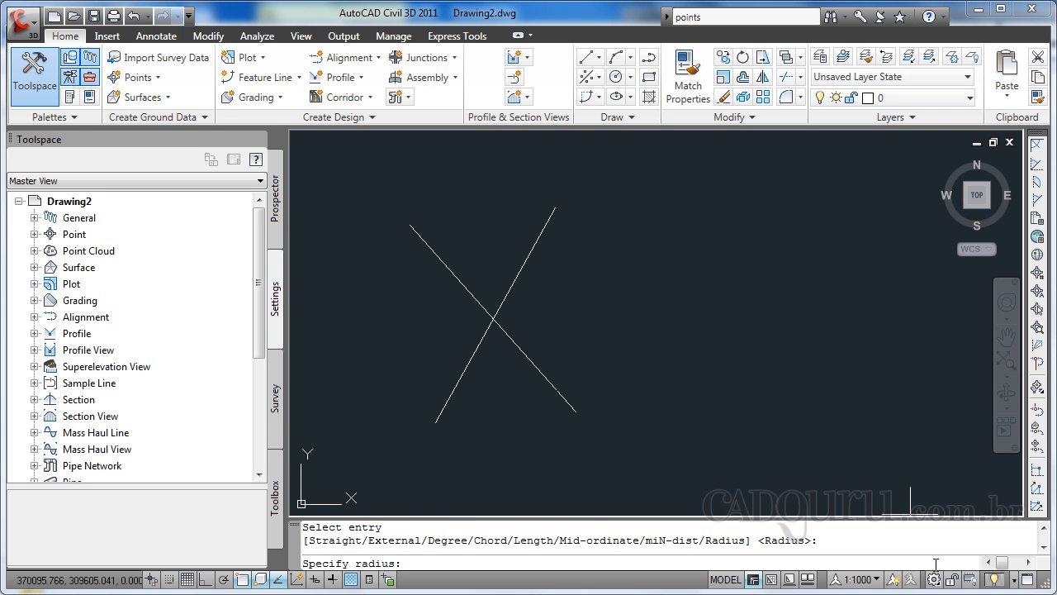
text(30)
key(Return)
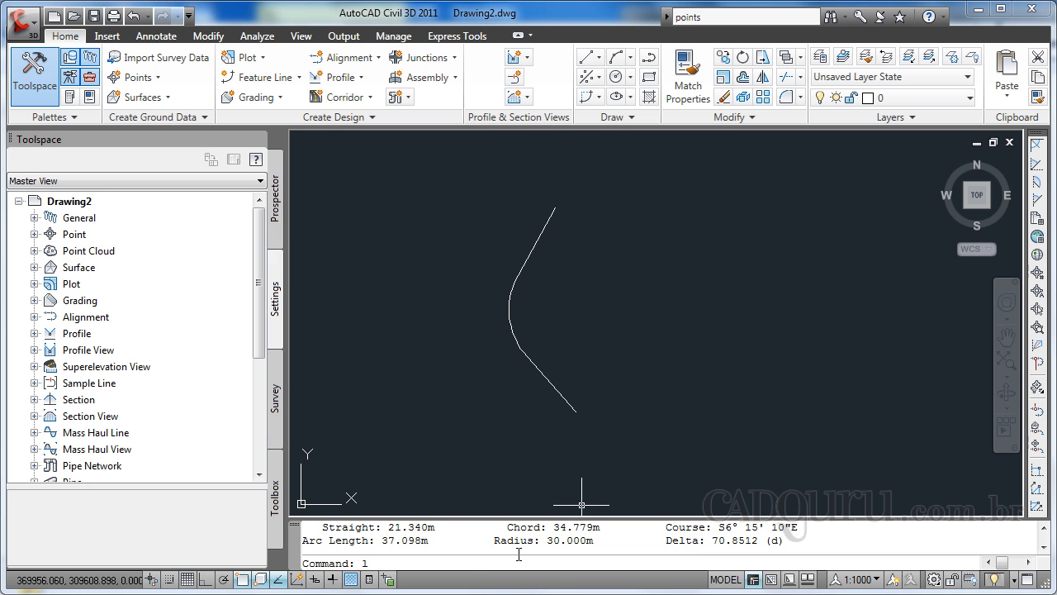
Draw two connected lines from the lower end of the curved path, one rising to the right and one back to the upper left.
key(Return)
click(578, 415)
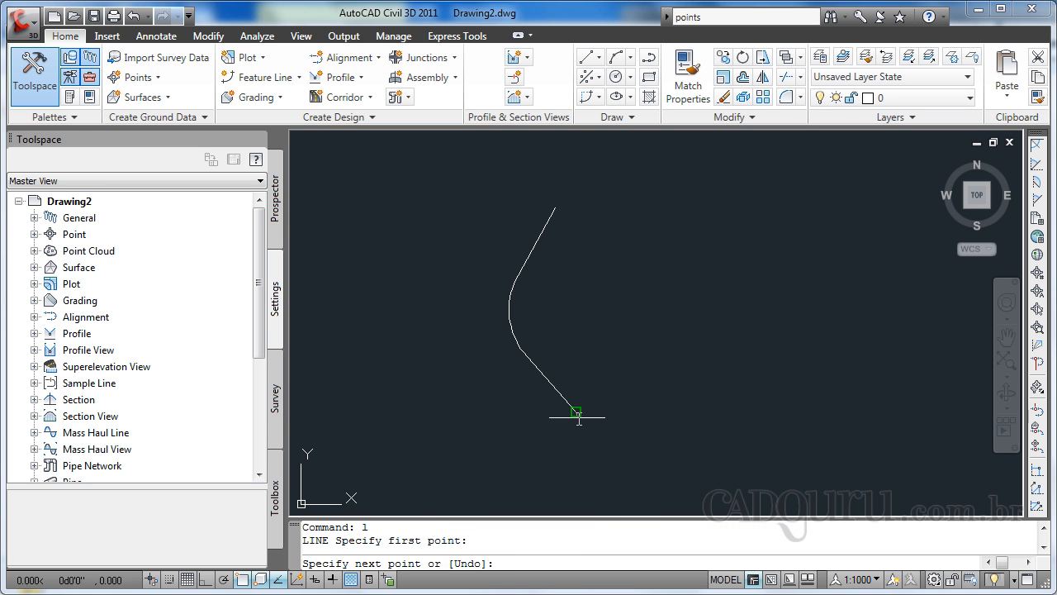
click(798, 339)
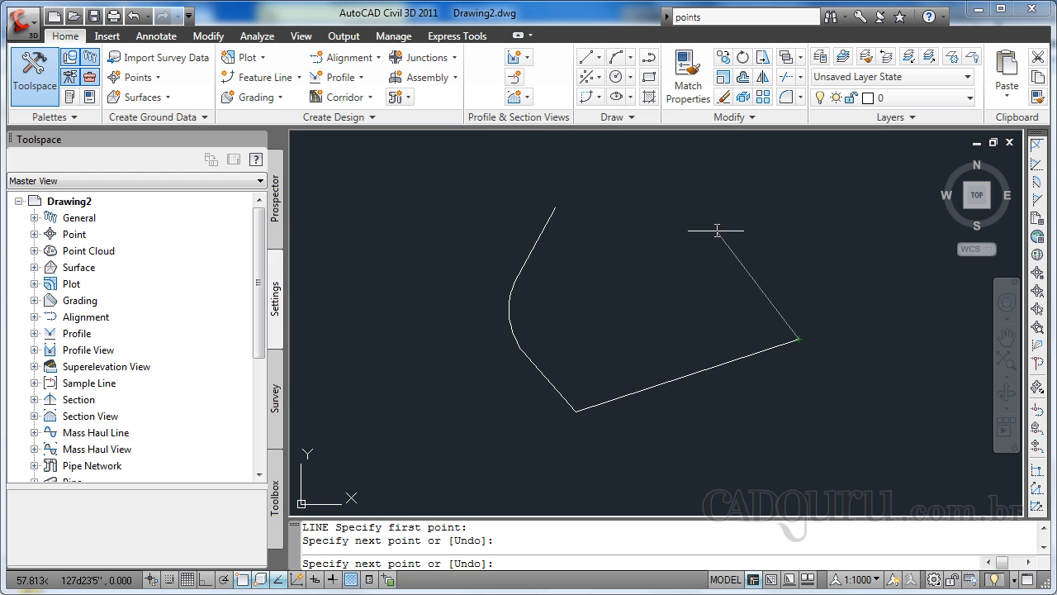
click(698, 215)
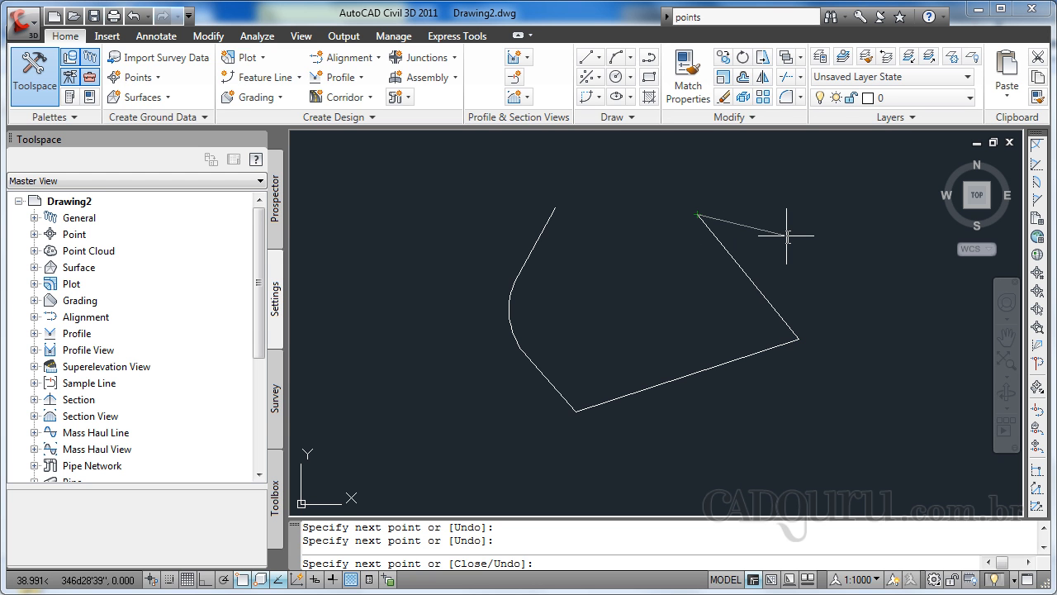
key(Escape)
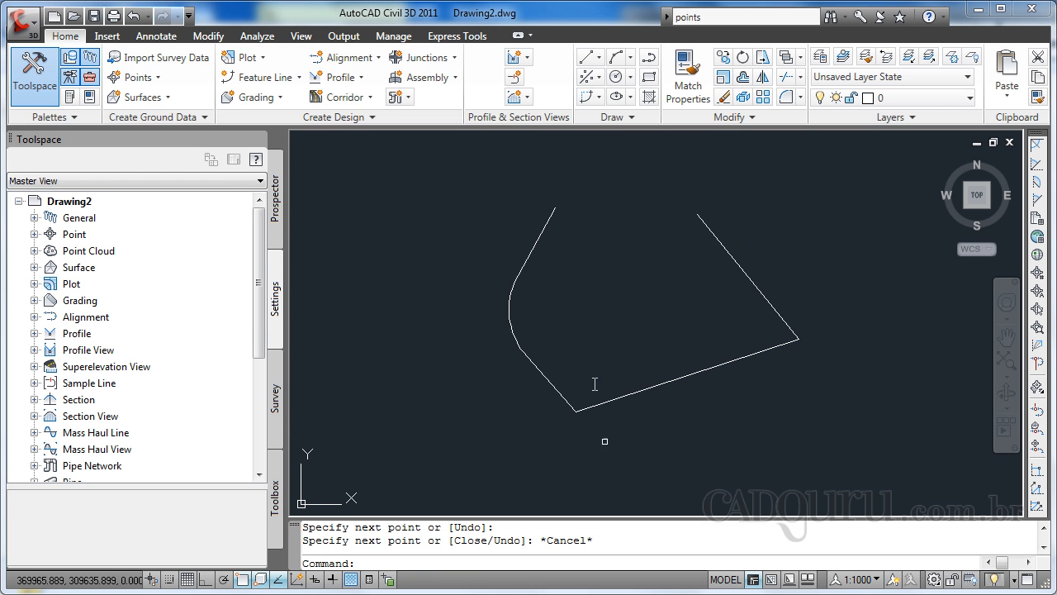
Create a curve on two lines at the lower corner with a 15 m radius, using the two straights that meet there.
click(598, 100)
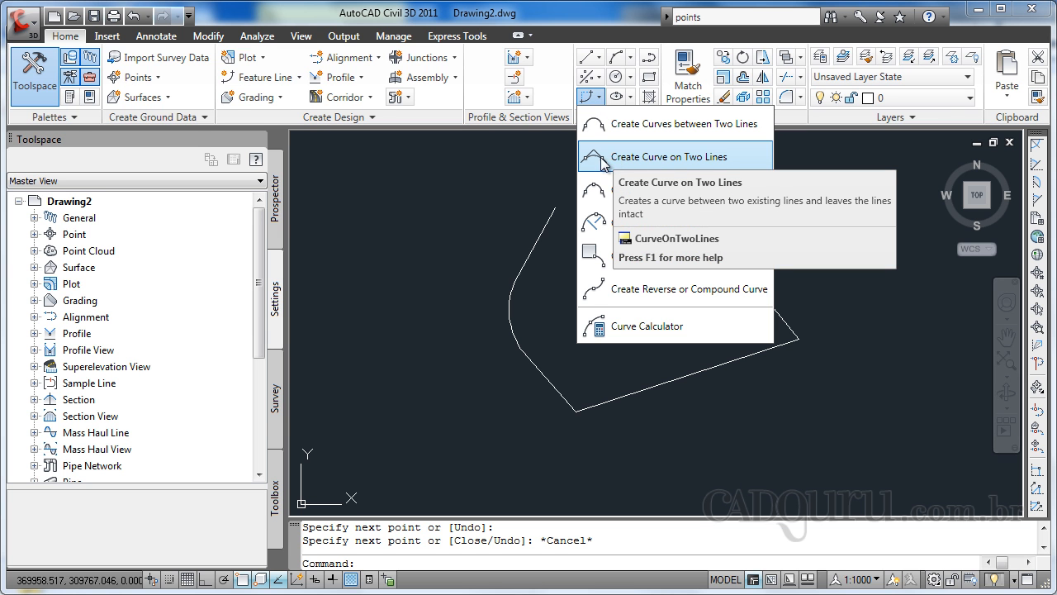
click(716, 161)
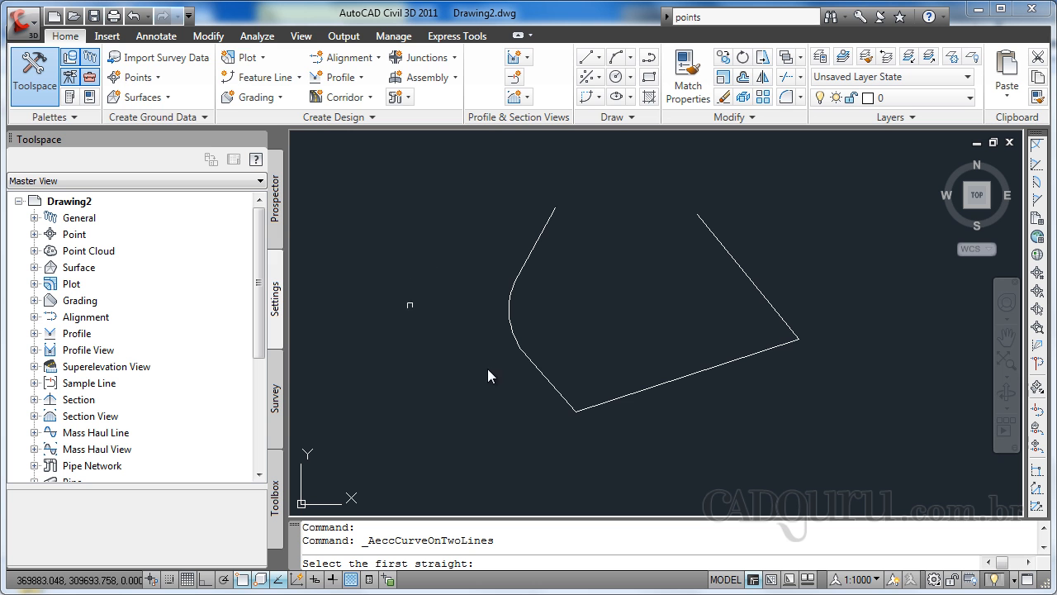
click(561, 396)
click(603, 403)
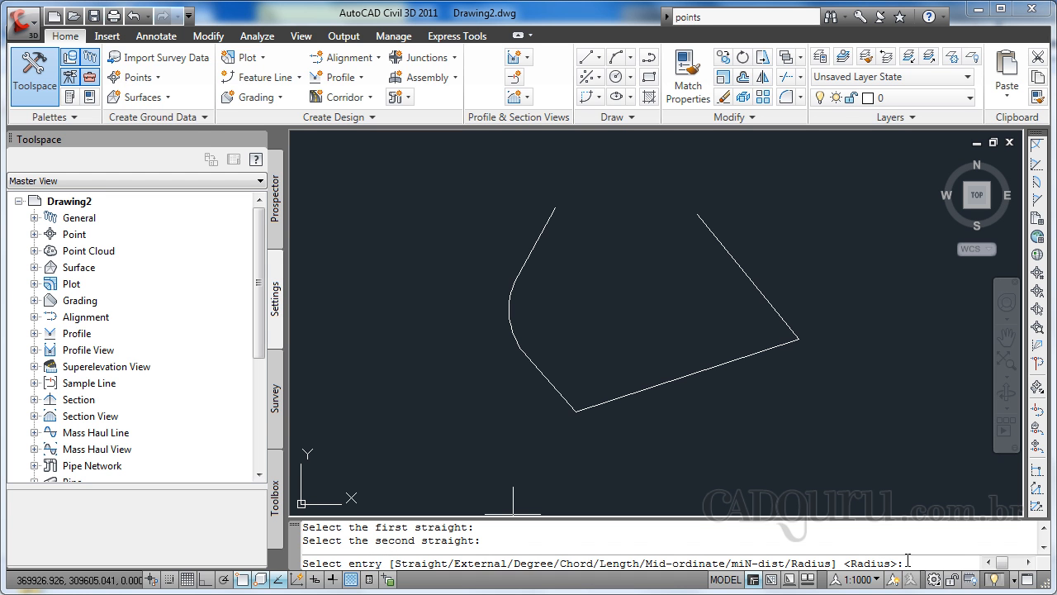
key(Return)
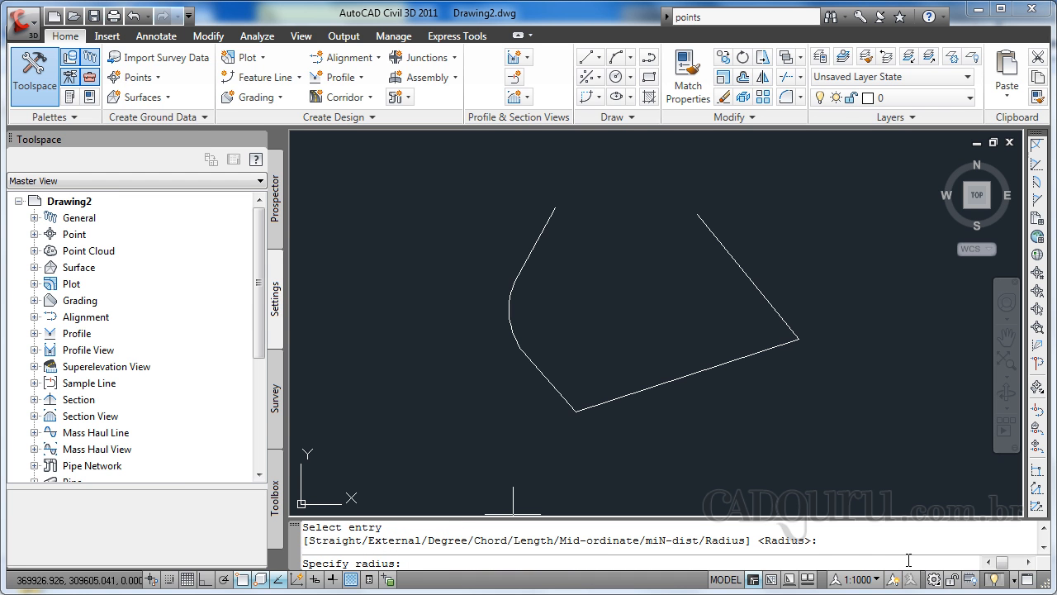
text(15)
key(Return)
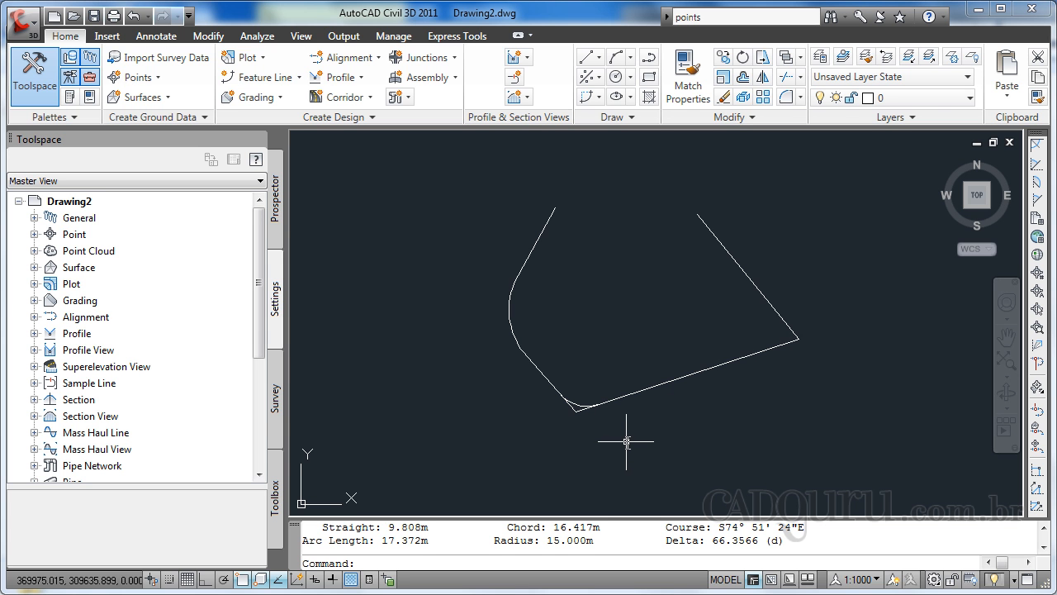
Create a curve through a point just inside the right-hand corner, between the two straights that meet there.
click(599, 97)
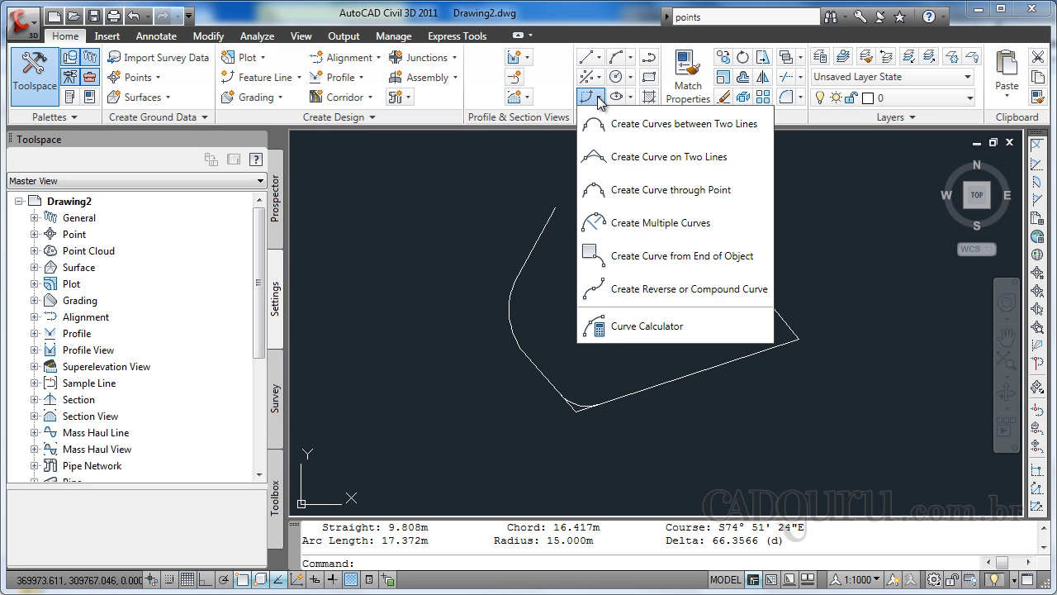
click(660, 190)
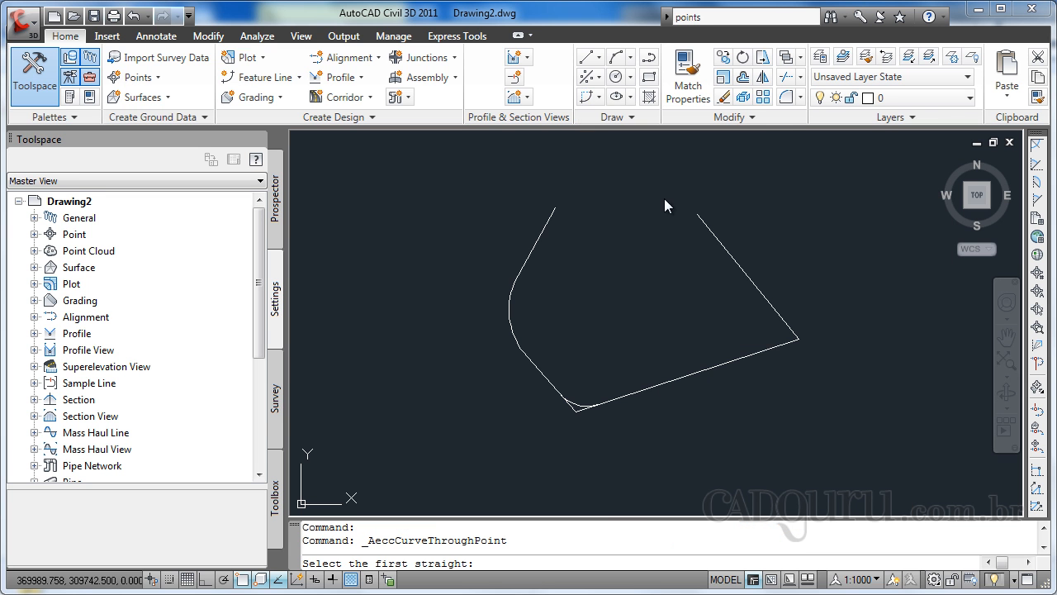
click(767, 351)
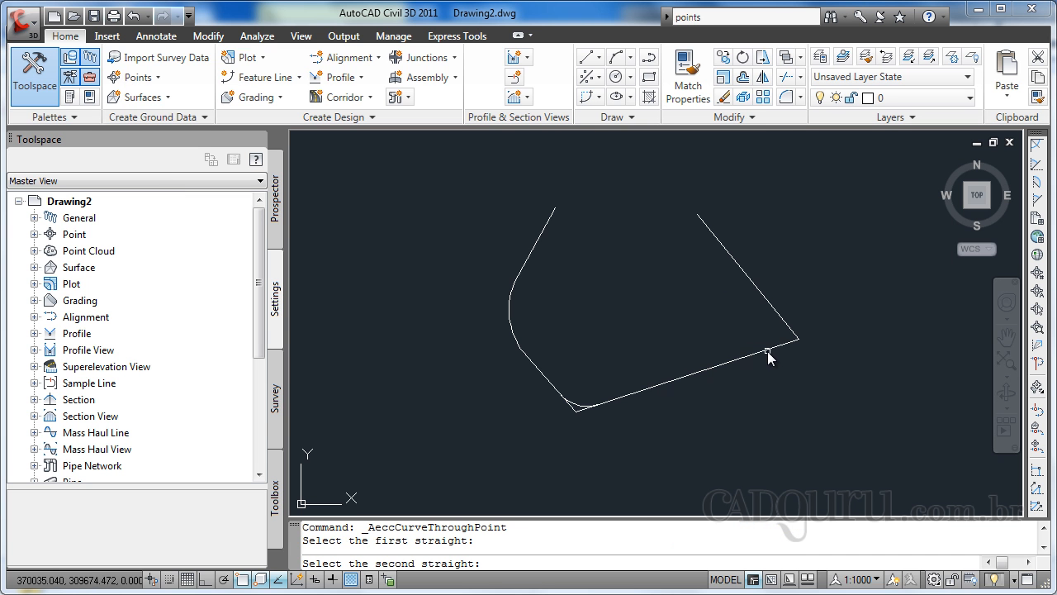
click(776, 315)
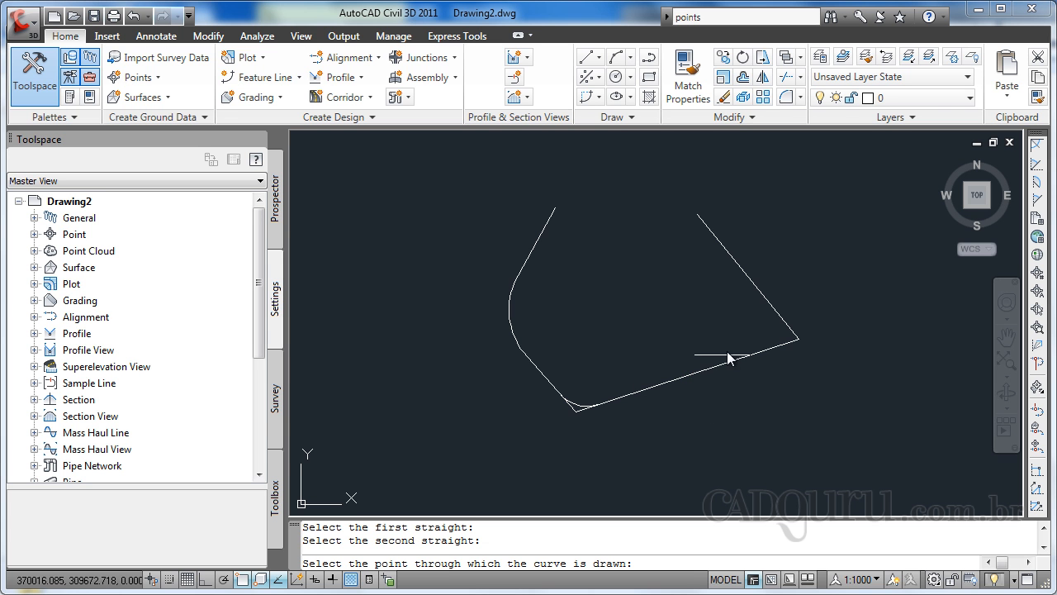
click(776, 331)
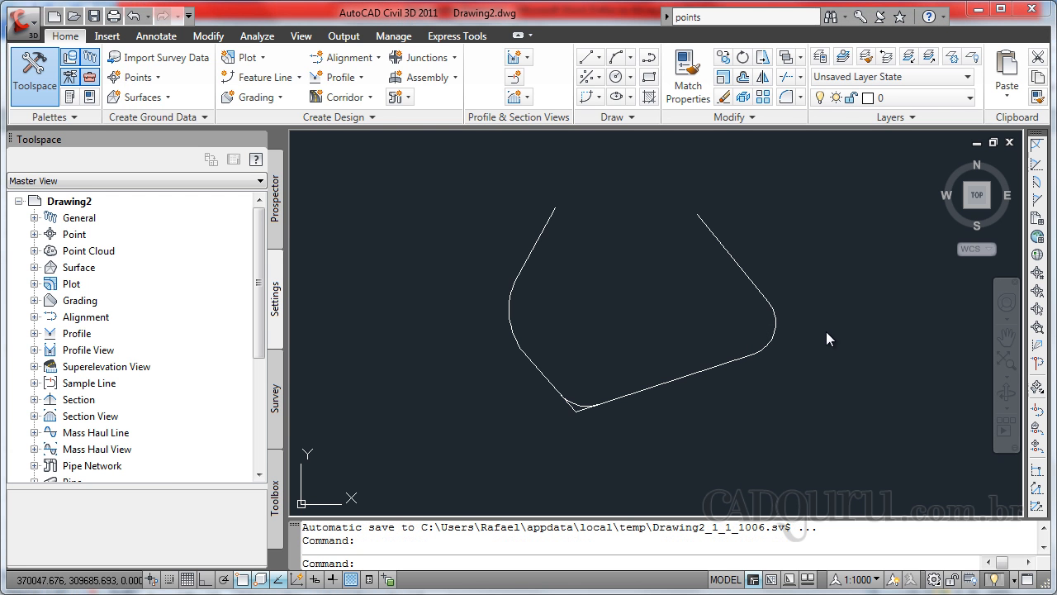
Delete the straight line that runs to the upper left from the right-hand curve.
click(745, 253)
click(725, 262)
key(Delete)
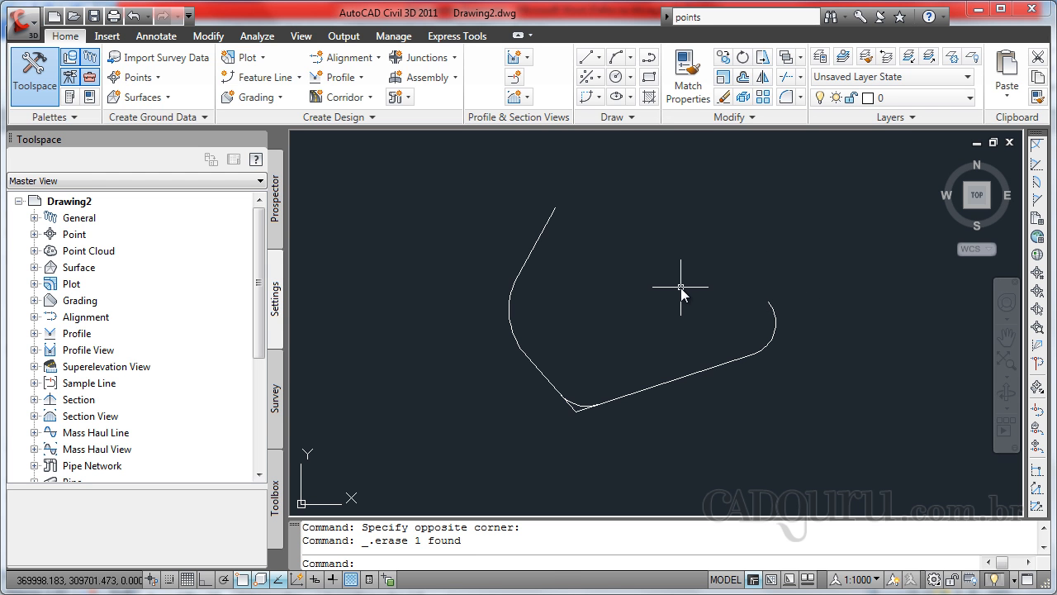
Add a compound curve with a 15 m radius and 20 m length from the upper end of the right-hand arc.
click(590, 97)
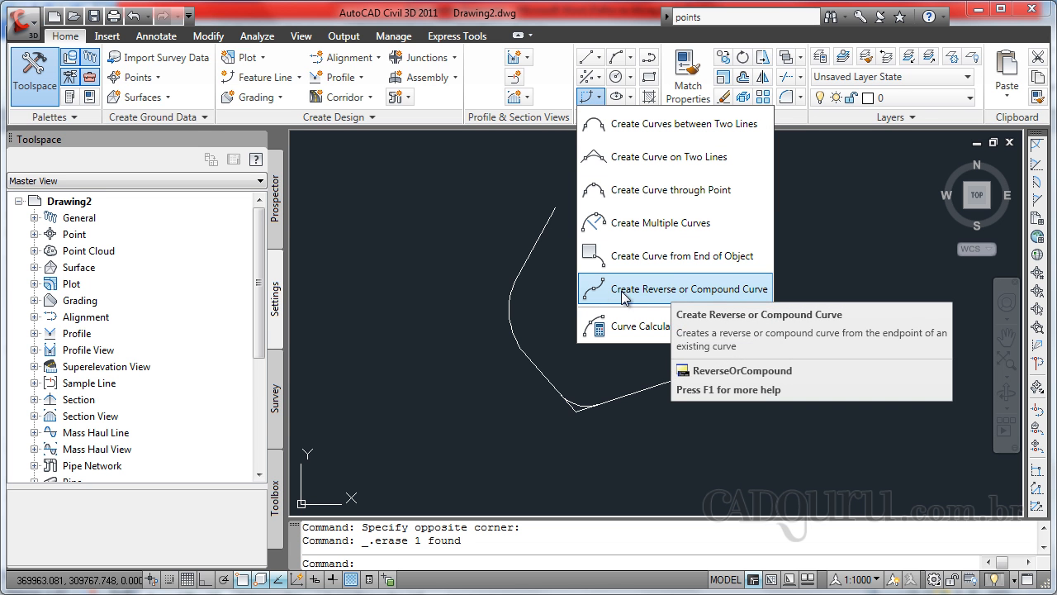
click(686, 294)
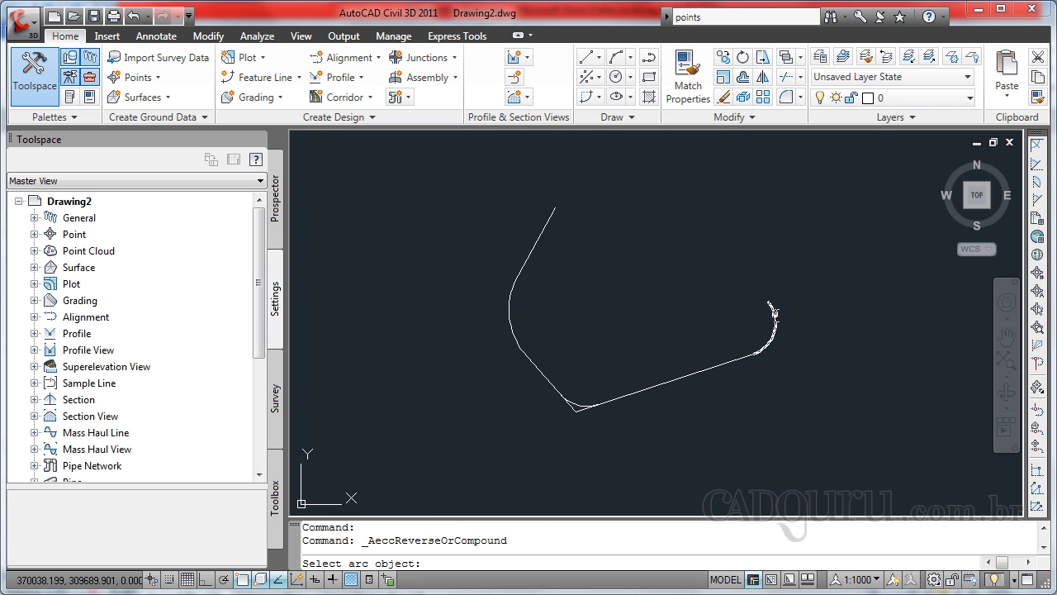
click(775, 321)
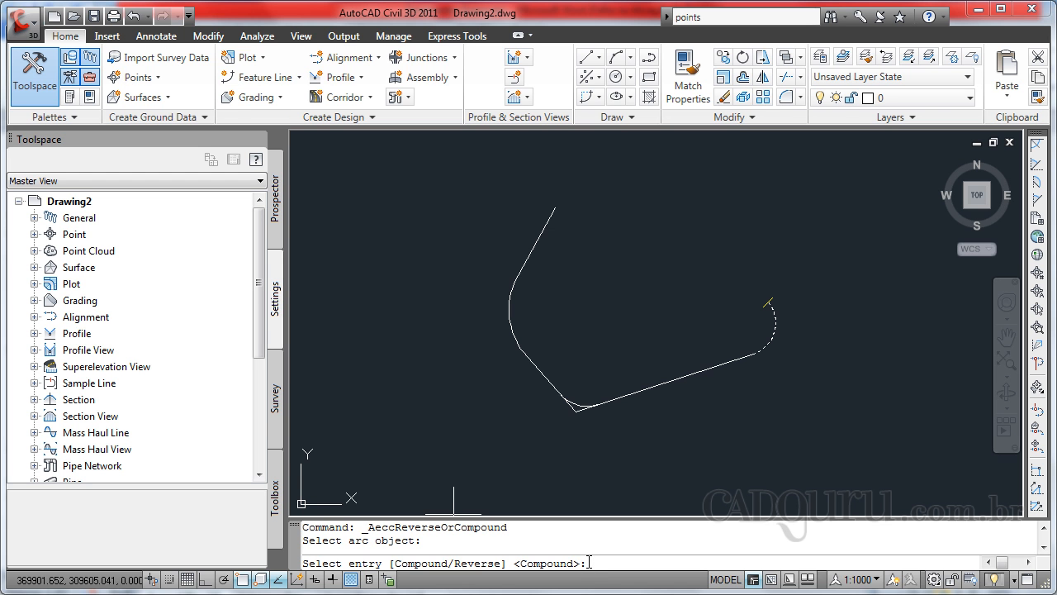
key(Return)
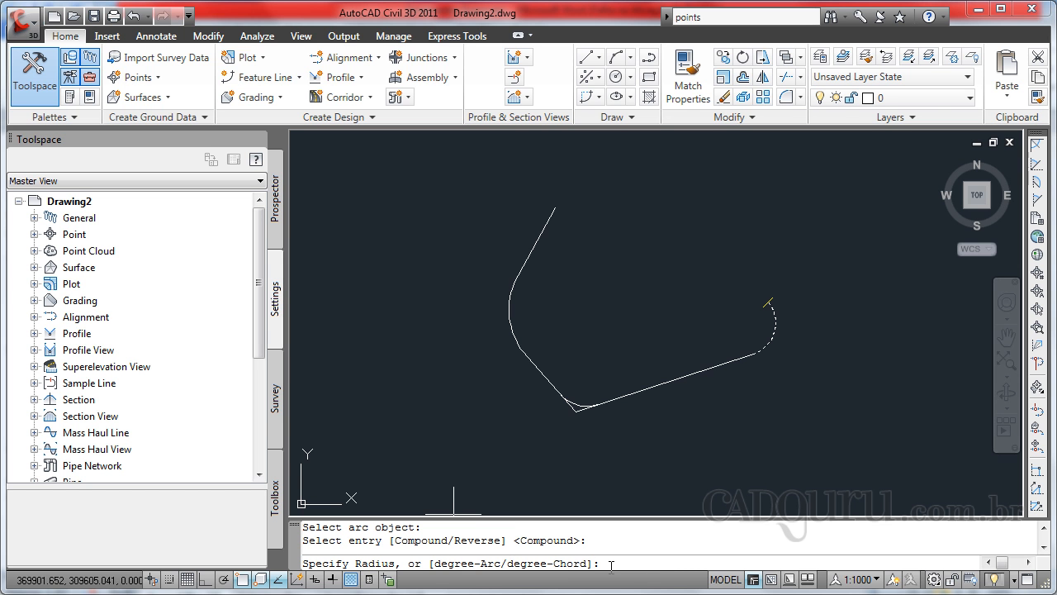
text(15)
key(Return)
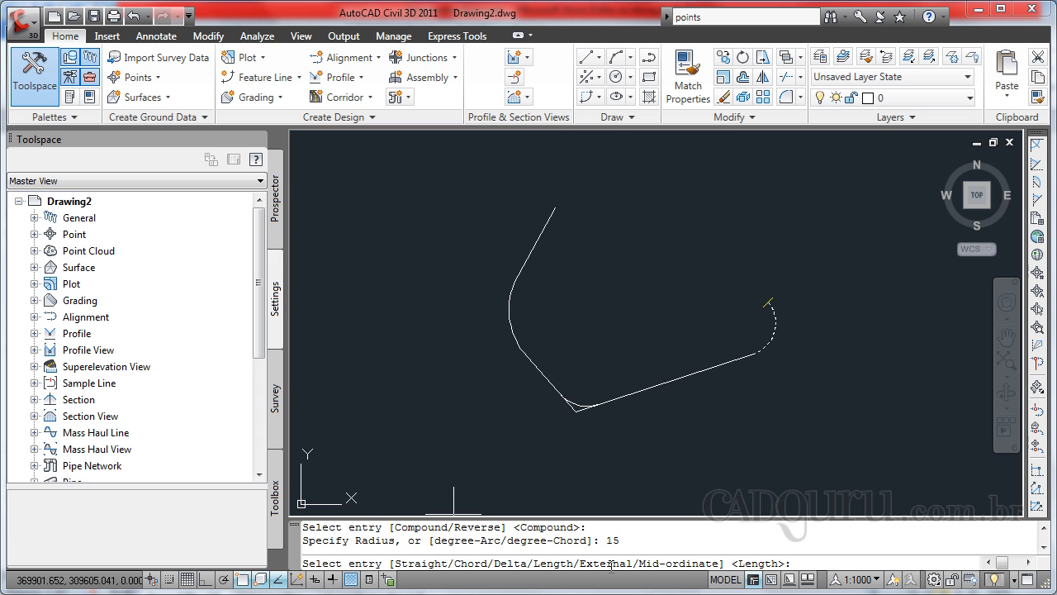
key(Return)
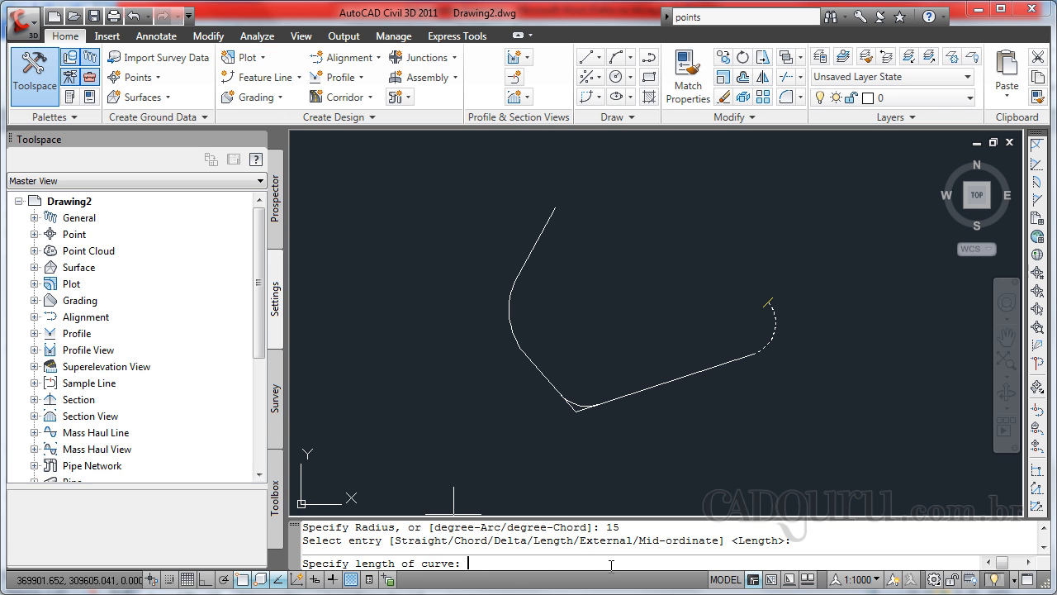
text(20)
key(Return)
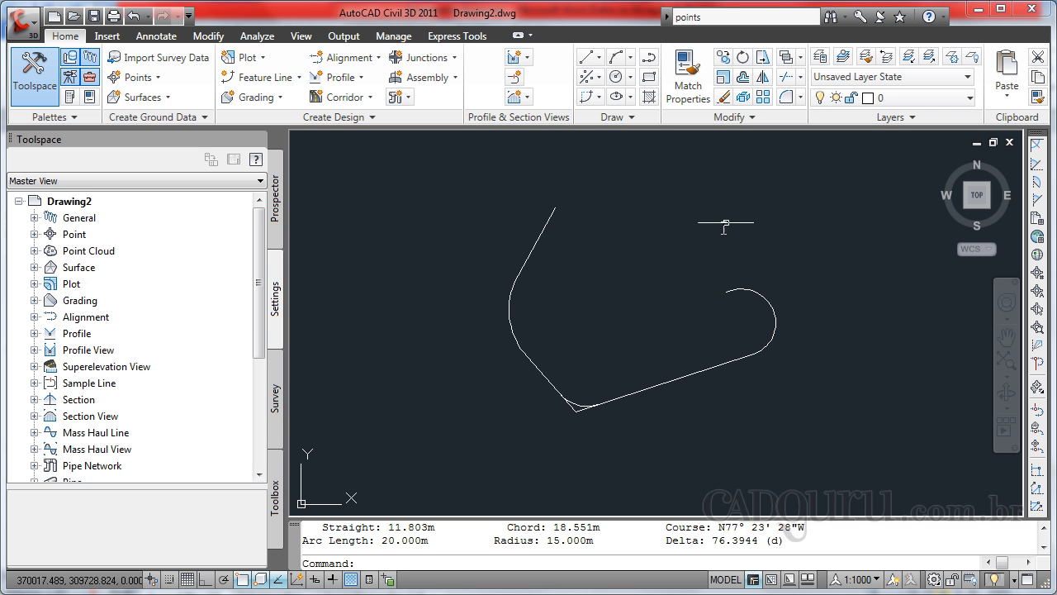
Add a reverse curve with a 15 m radius and 30 m length from the free end of the compound curve.
click(600, 97)
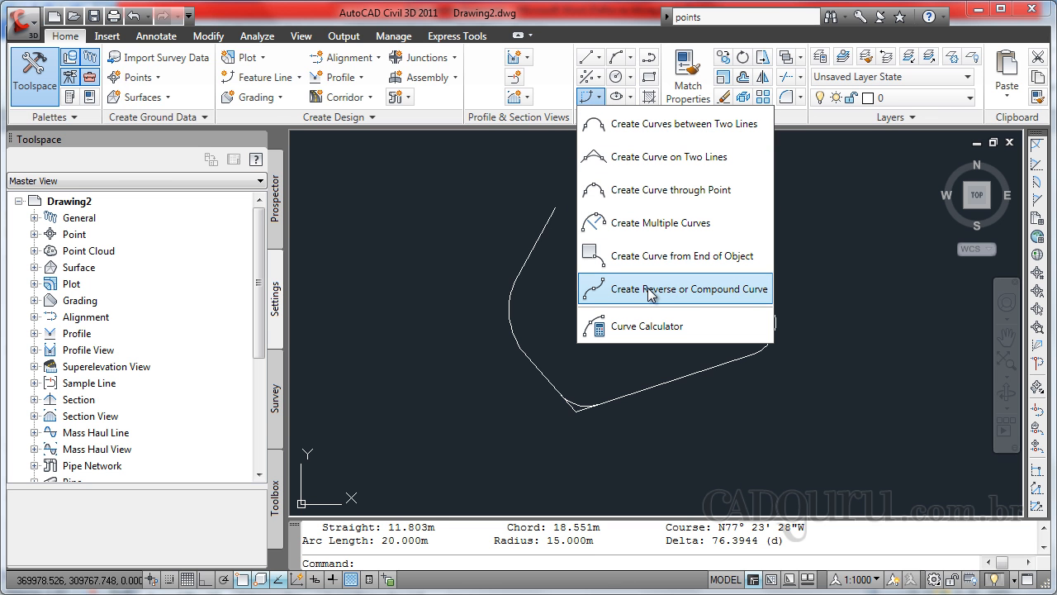
click(714, 293)
click(738, 292)
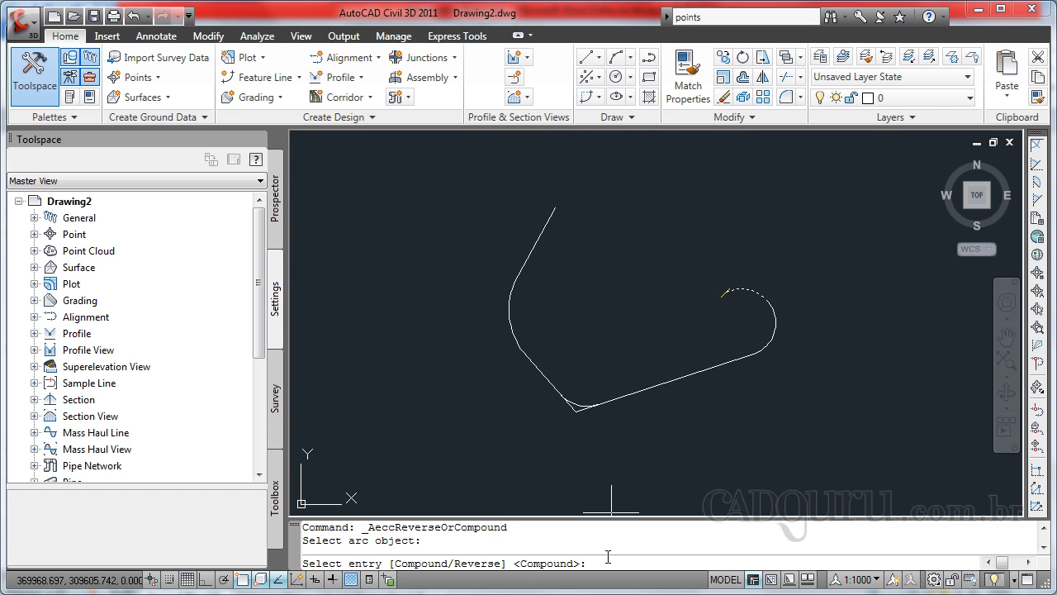
text(reverse)
key(Return)
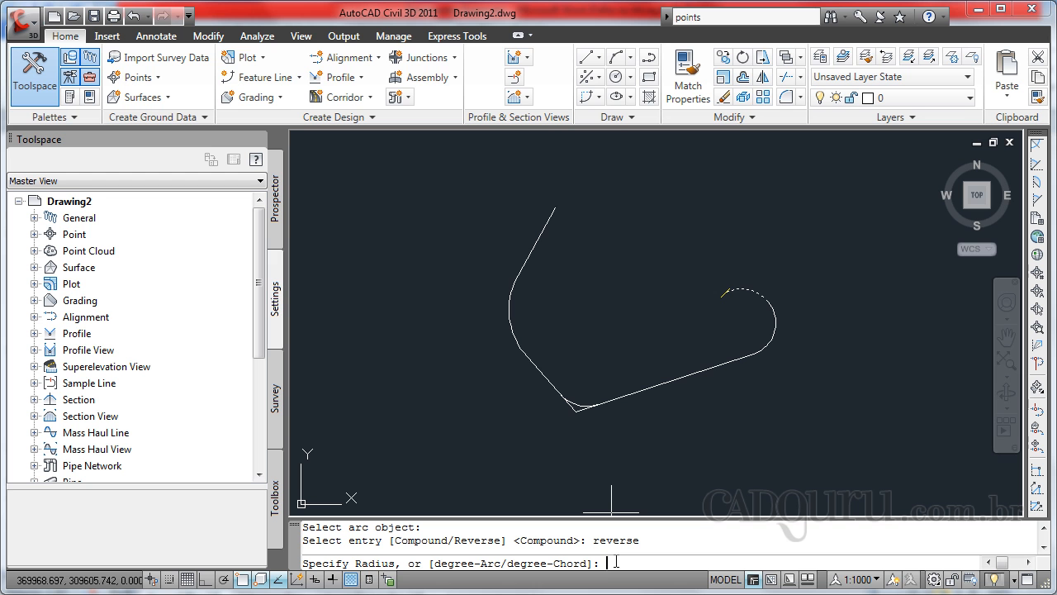
text(15)
key(Return)
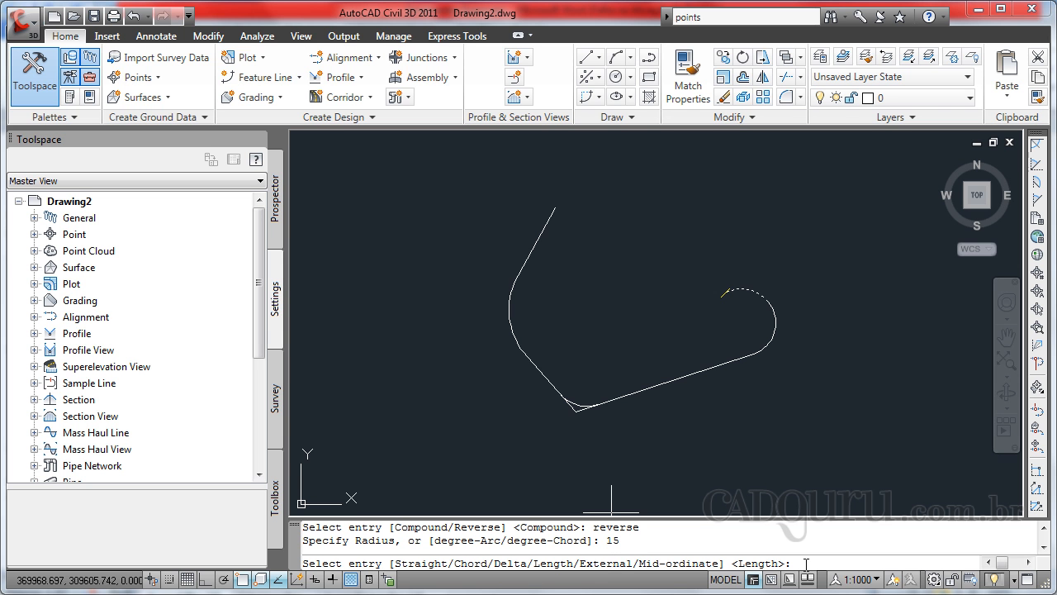
key(Return)
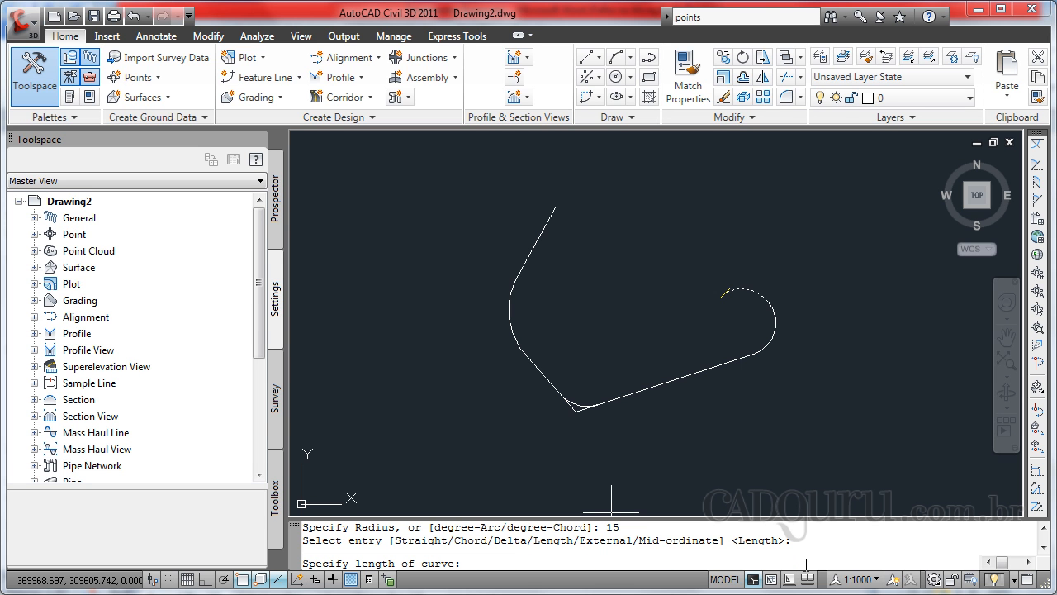
text(30)
key(Return)
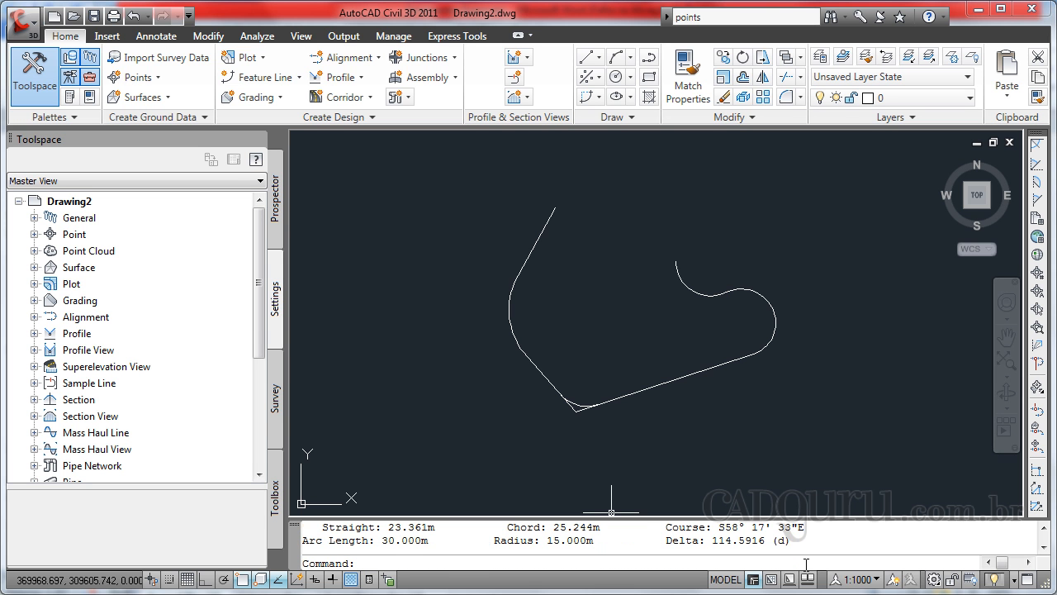